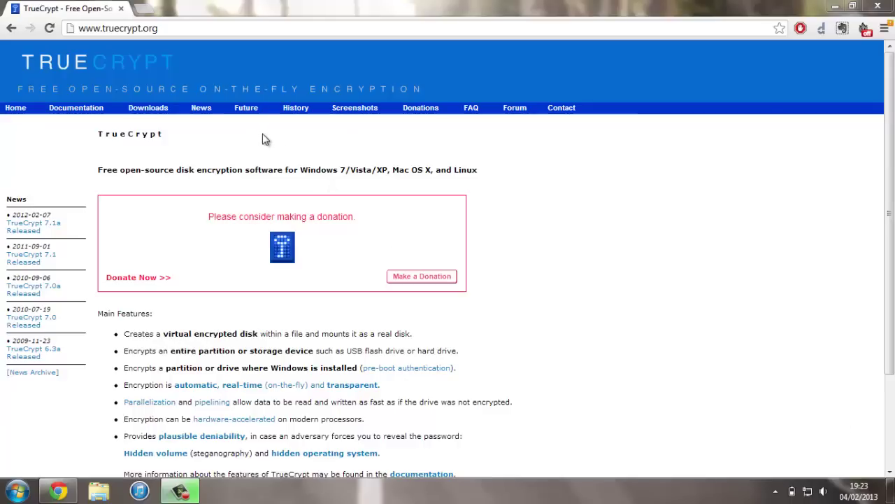
- Go to the TrueCrypt Downloads page offering version 7.1a (3.3 MB) for Windows
left_click(148, 107)
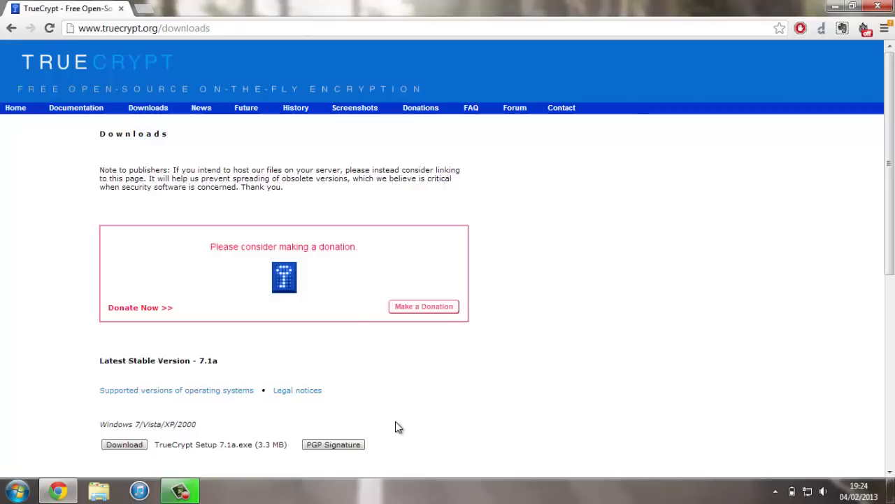
- Close Chrome, view Computer's drives including Removable Disk (G:), and launch TrueCrypt
key("alt+F4")
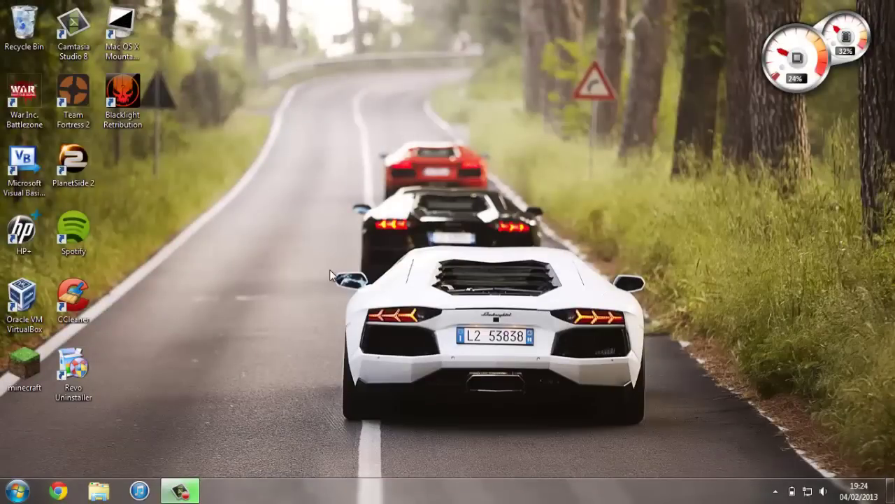
key("super")
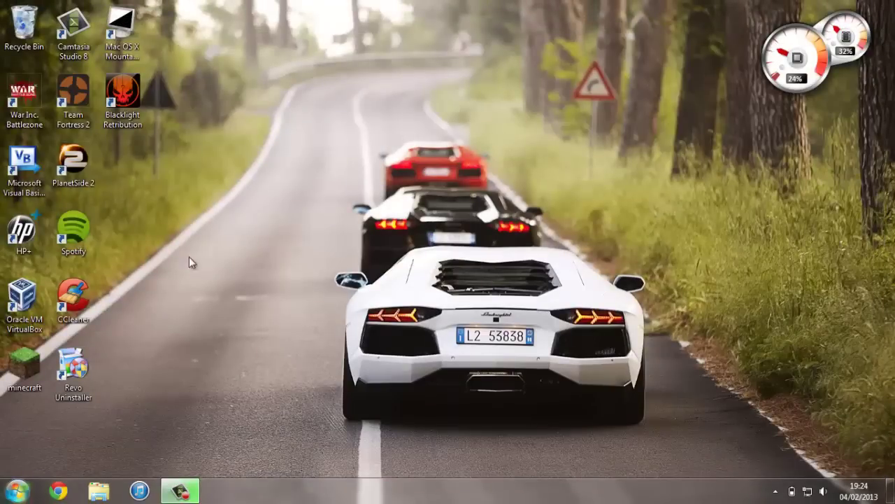
left_click(196, 324)
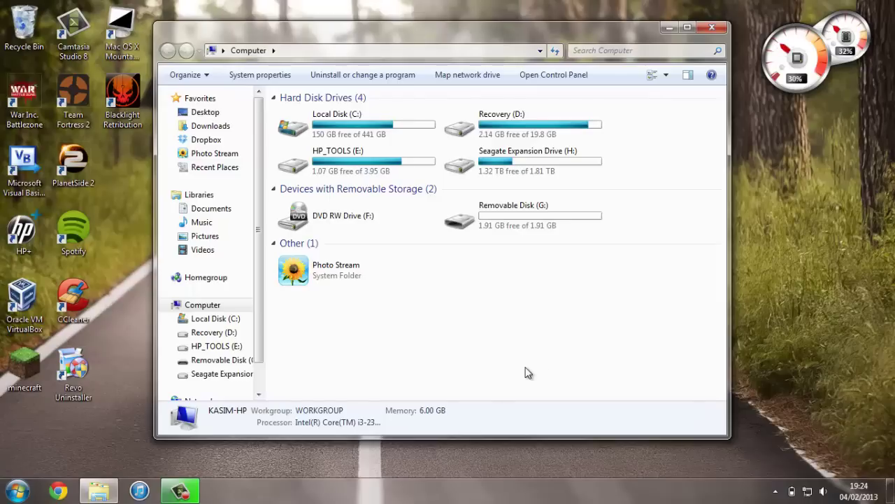
key("super")
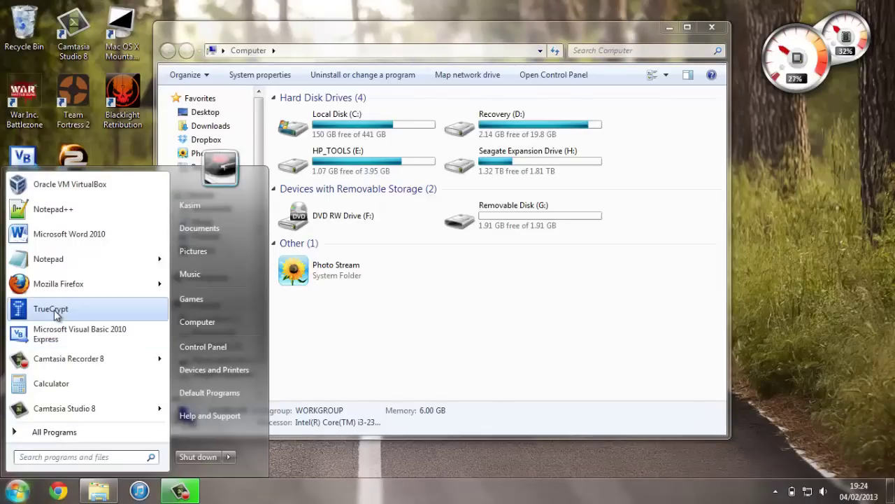
key("super")
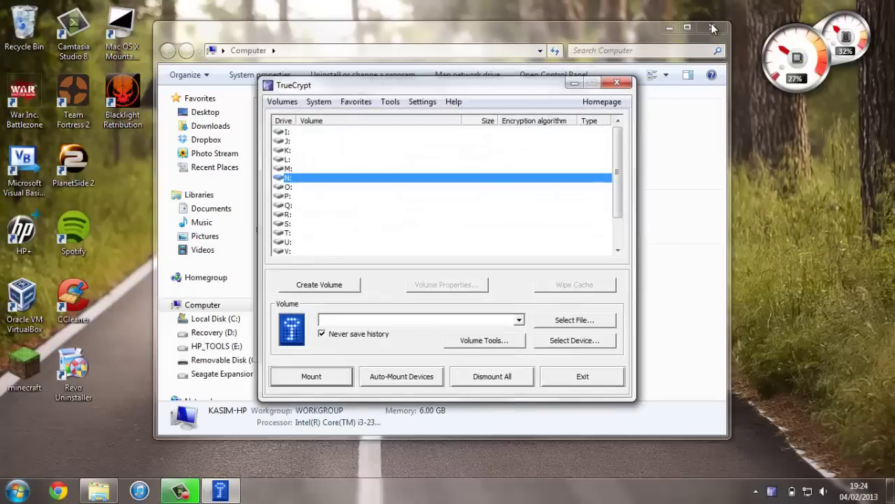
- Close Explorer and create a new TrueCrypt volume encrypting a non-system partition/drive
left_click(712, 27)
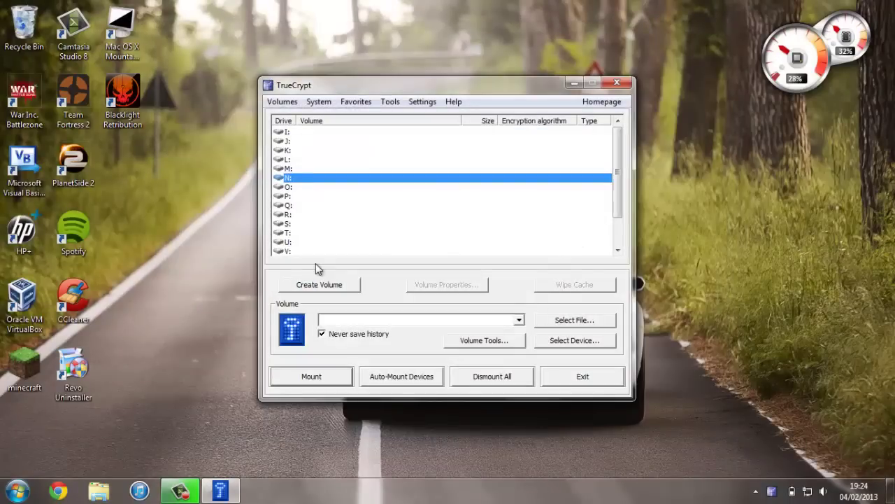
left_click(316, 282)
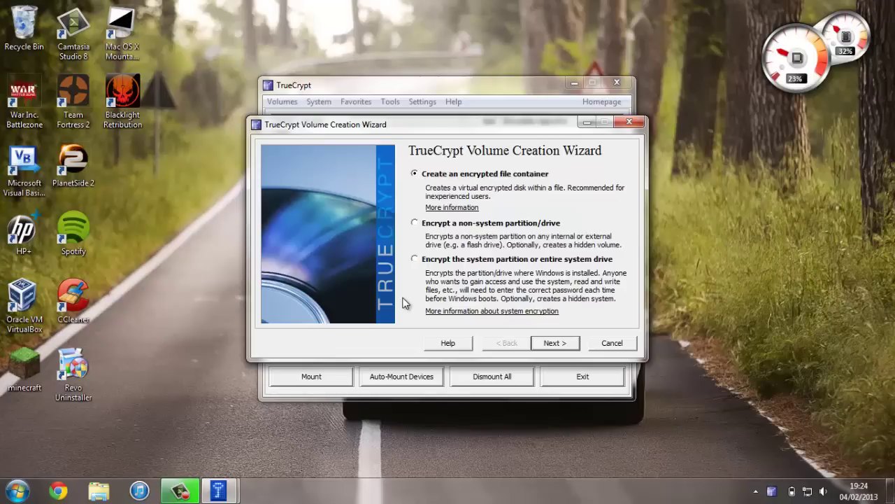
left_click(416, 224)
left_click(554, 346)
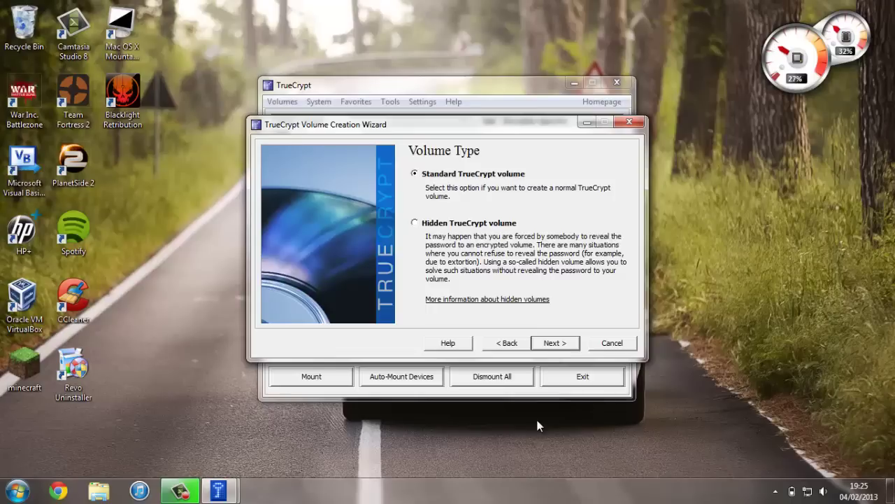
- Keep a standard volume and set its location to the 1.9 GB Removable Disk 2 (G:)
left_click(564, 341)
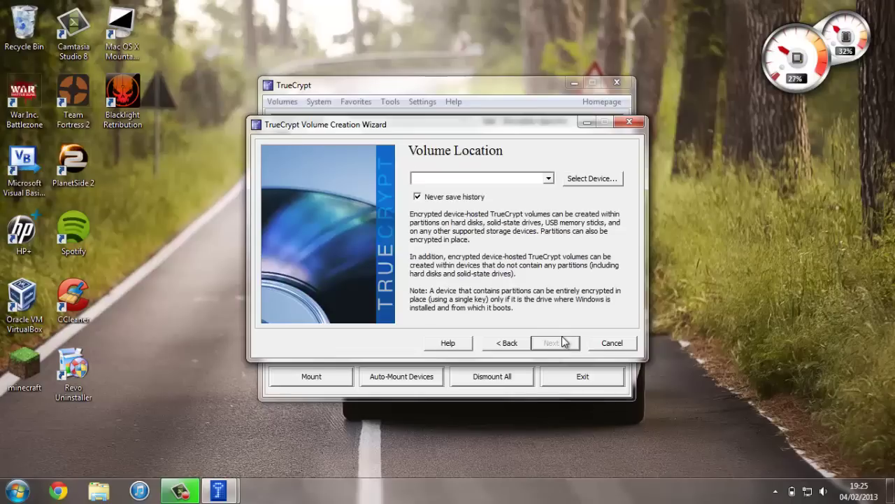
left_click(575, 178)
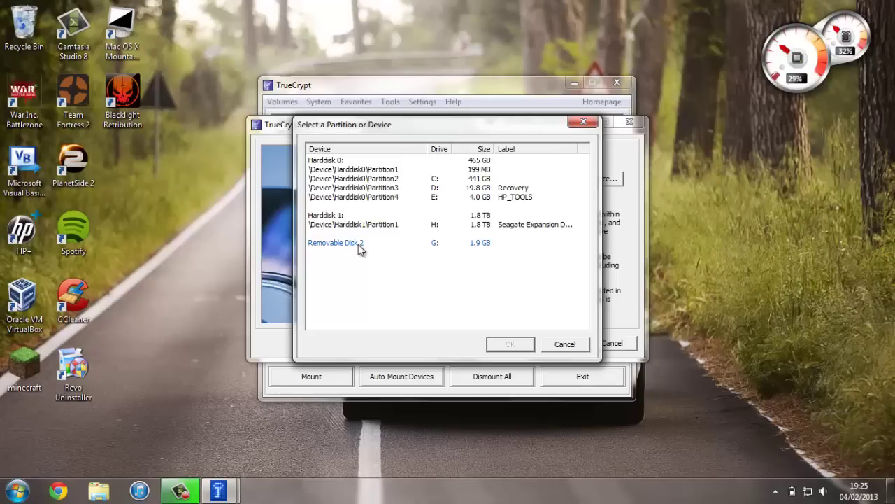
left_click(17, 491)
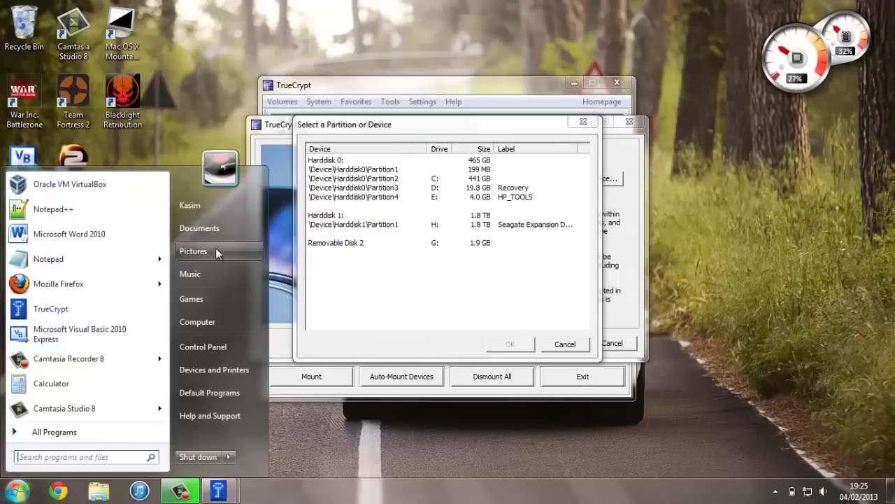
left_click(177, 322)
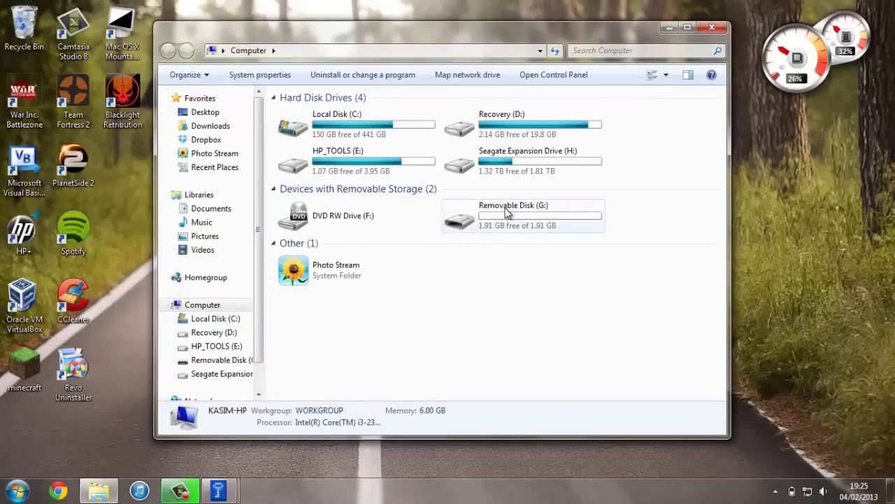
left_click(712, 28)
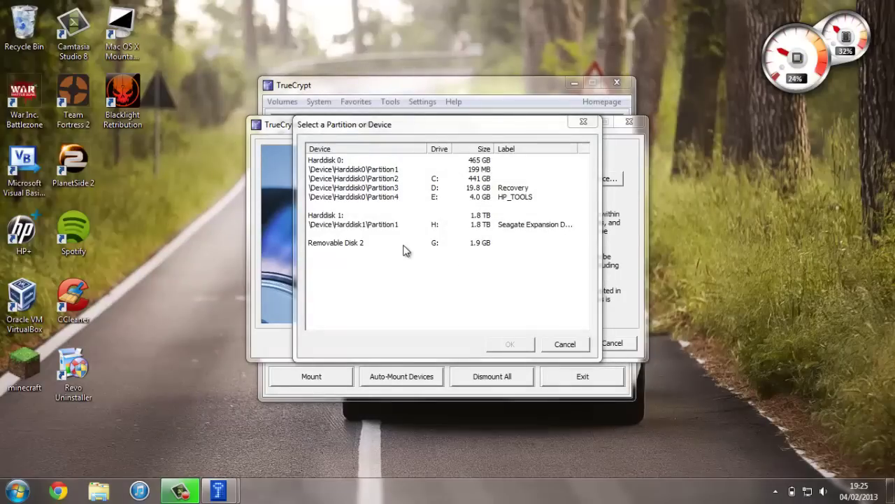
left_click(434, 245)
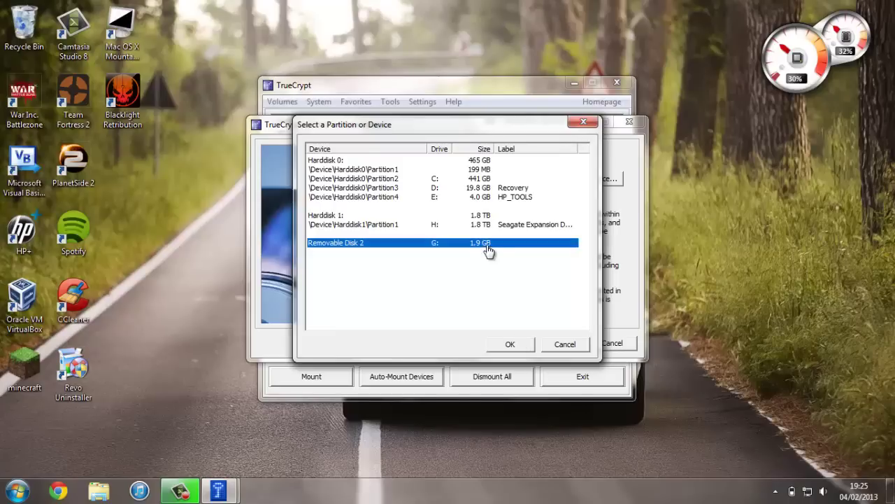
left_click(513, 344)
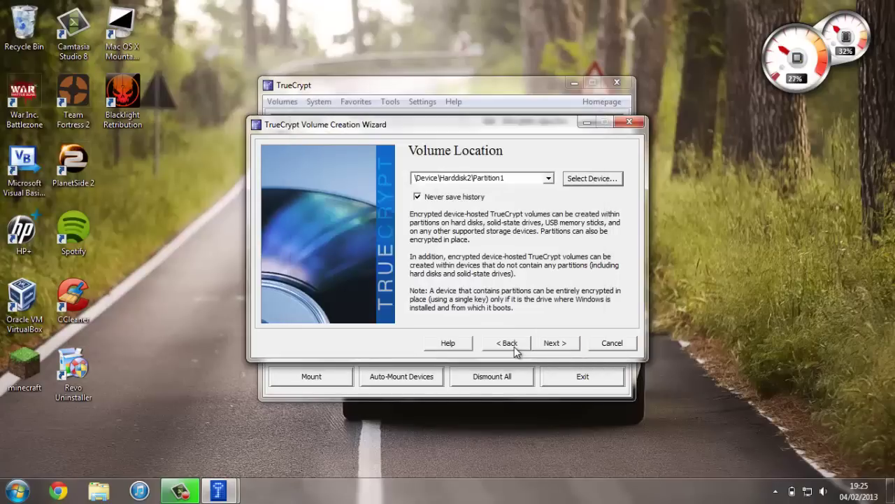
- Accept create-and-format mode, AES with RIPEMD-160, and the full 1.92 GB volume size
left_click(547, 348)
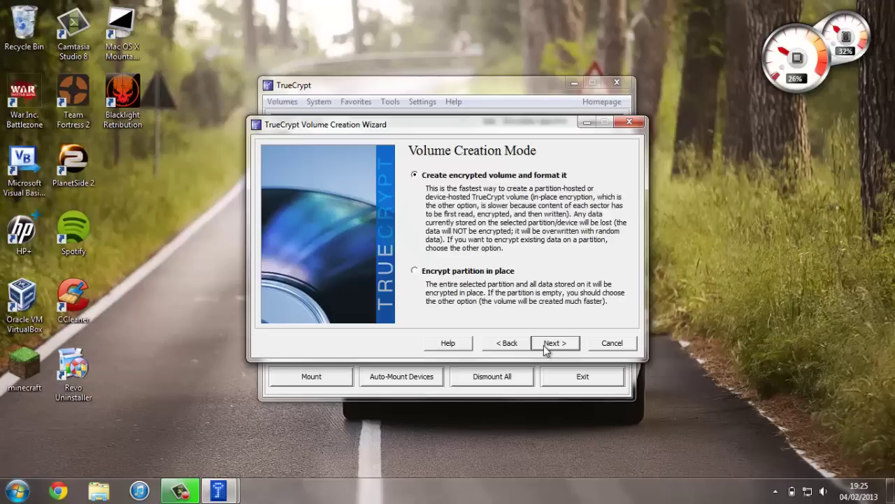
left_click(546, 348)
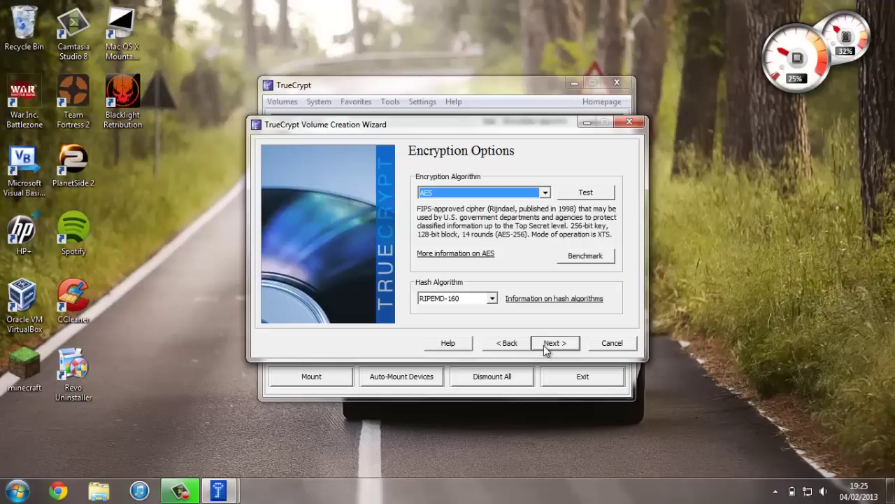
left_click(547, 343)
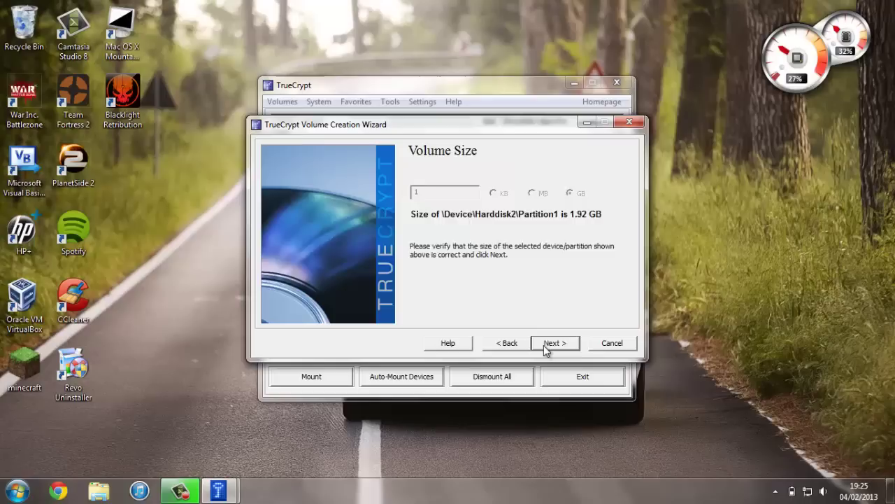
left_click(544, 345)
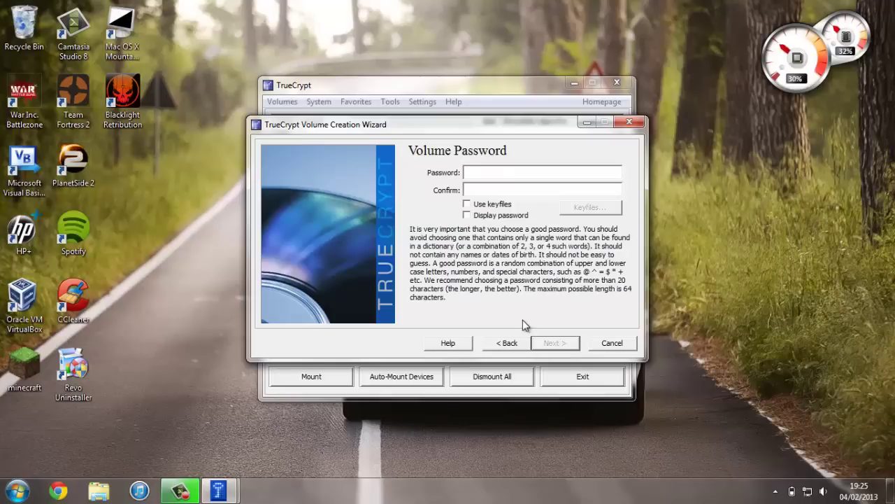
- Enter the volume password and confirm it
type("*******")
key("Tab")
type("*******")
- Accept the short-password warning and format G: as an encrypted FAT volume, confirming erasure
left_click(552, 343)
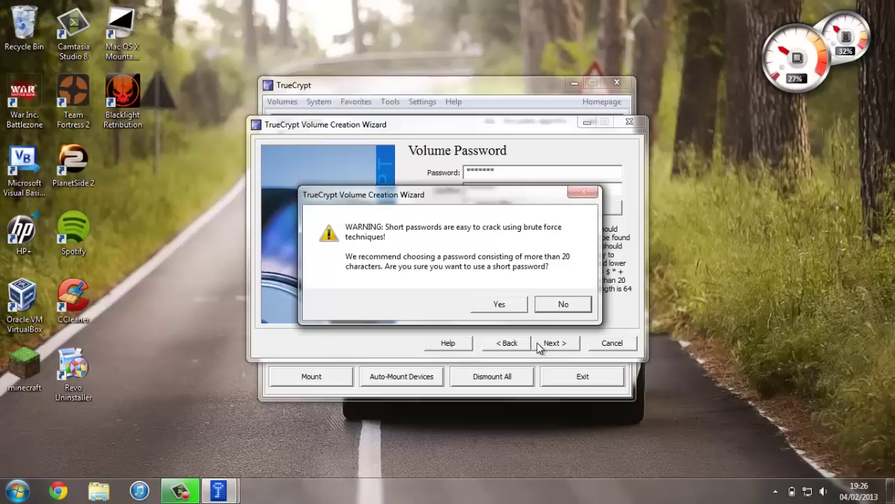
left_click(498, 305)
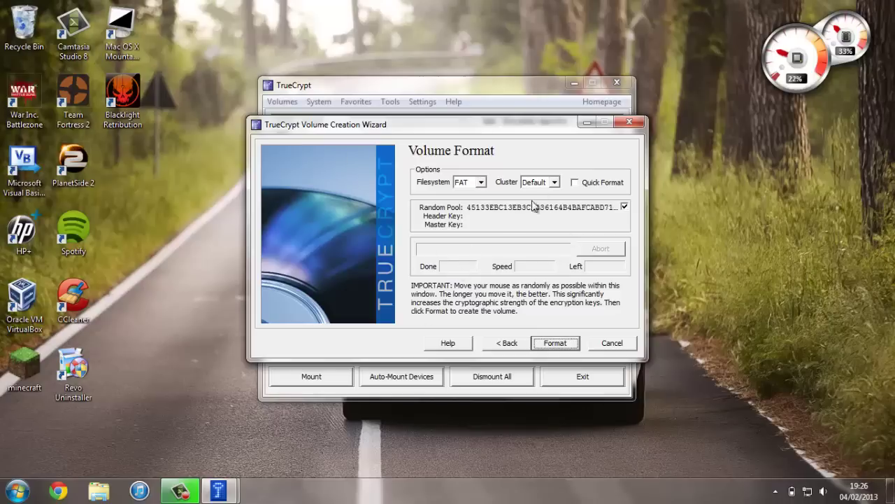
left_click(553, 343)
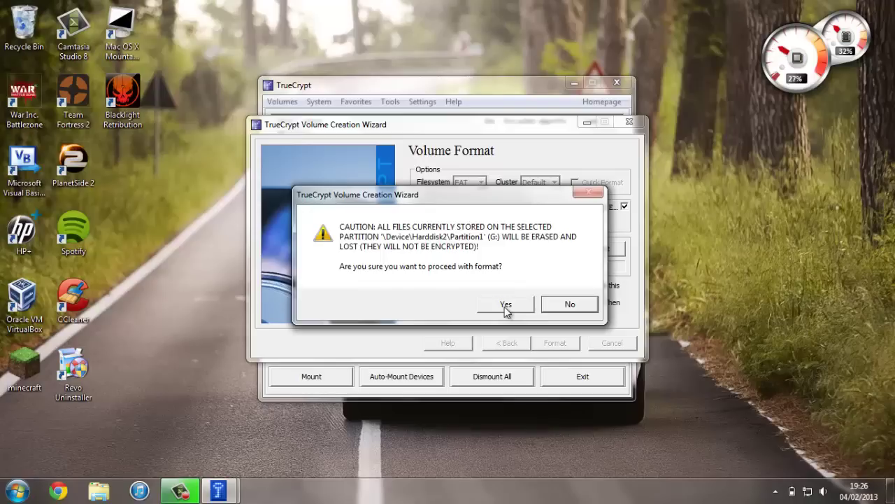
left_click(505, 305)
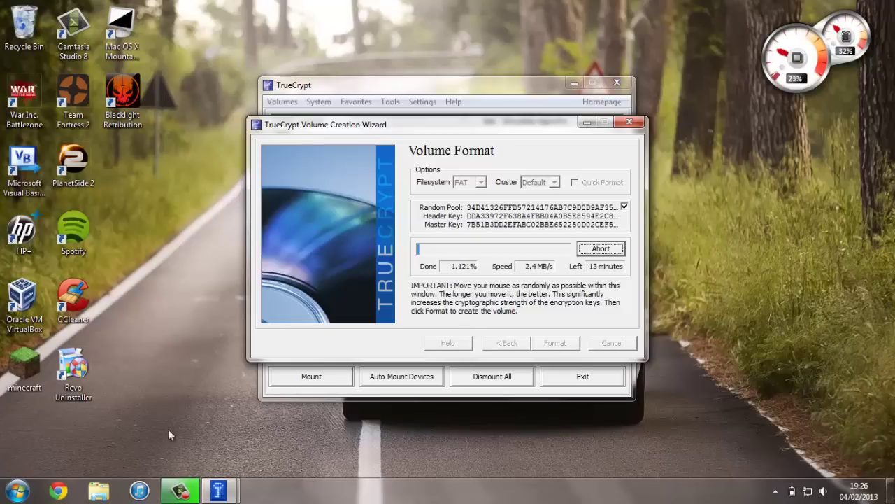
- Dismiss the G: drive-letter warning and the volume-created message, then exit the wizard
left_click(180, 489)
left_click(833, 427)
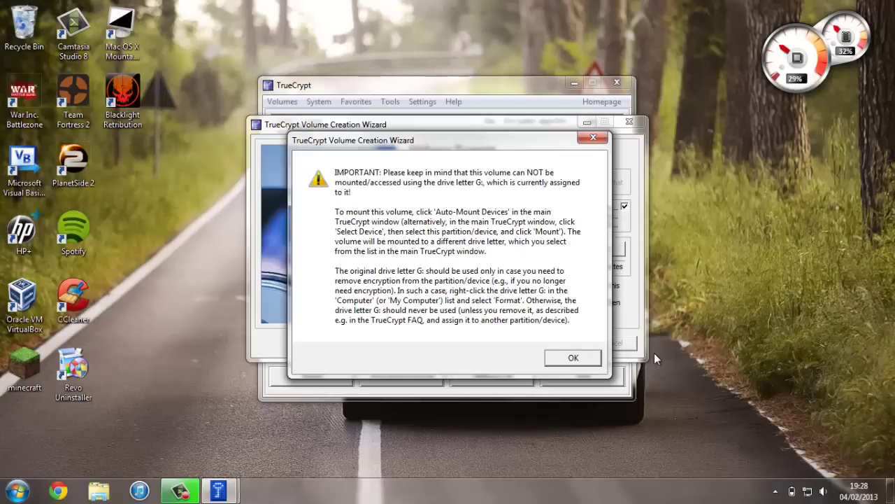
left_click(575, 358)
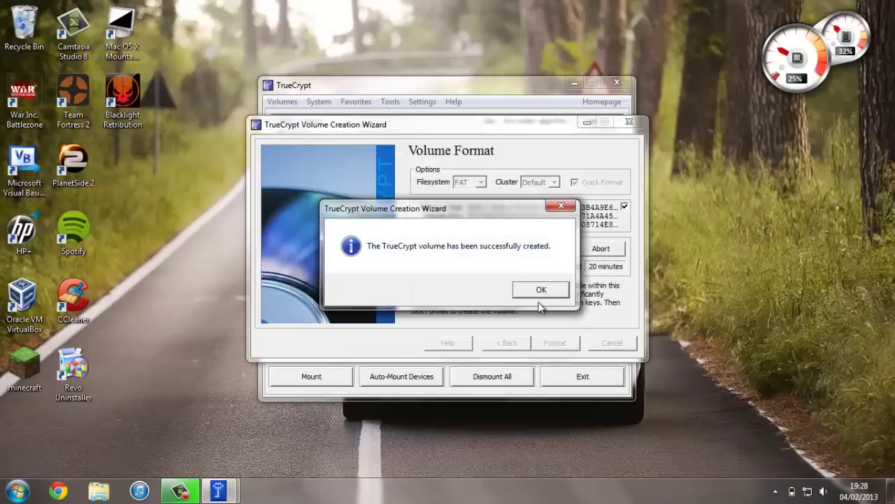
left_click(536, 293)
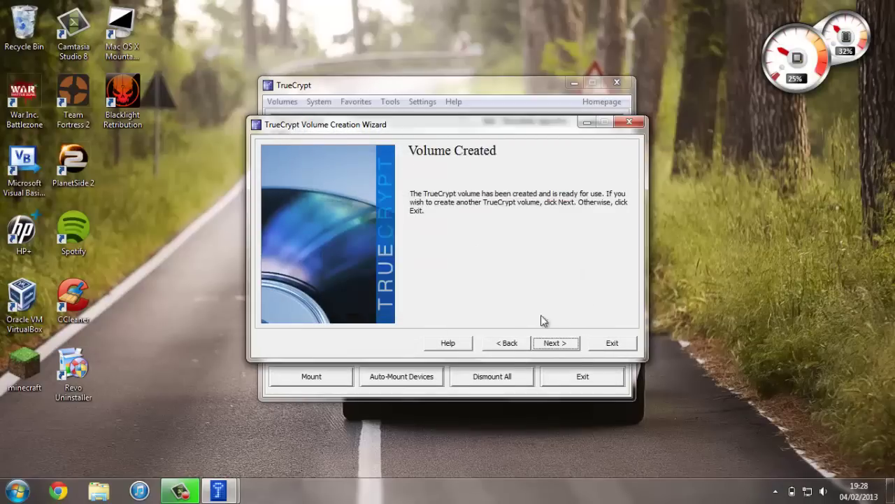
left_click(599, 343)
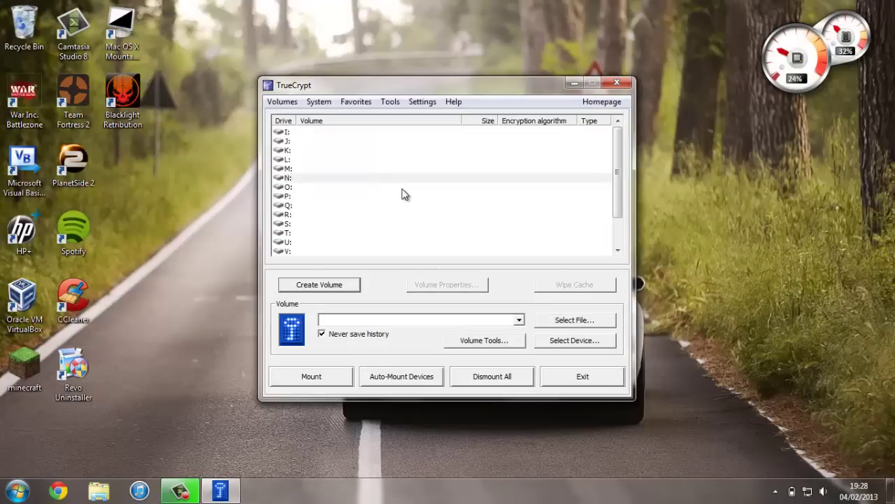
- Select drive letter M: and choose the 1.9 GB Removable Disk 2 partition as the volume
left_click(340, 173)
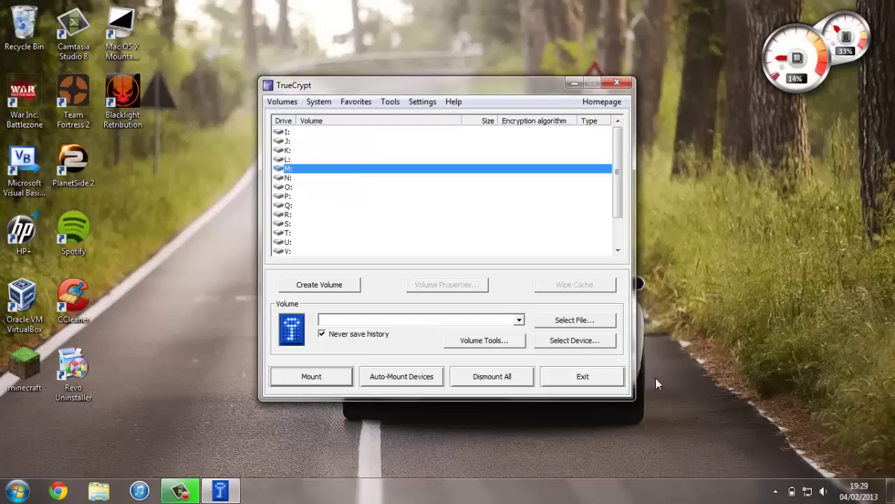
left_click(606, 343)
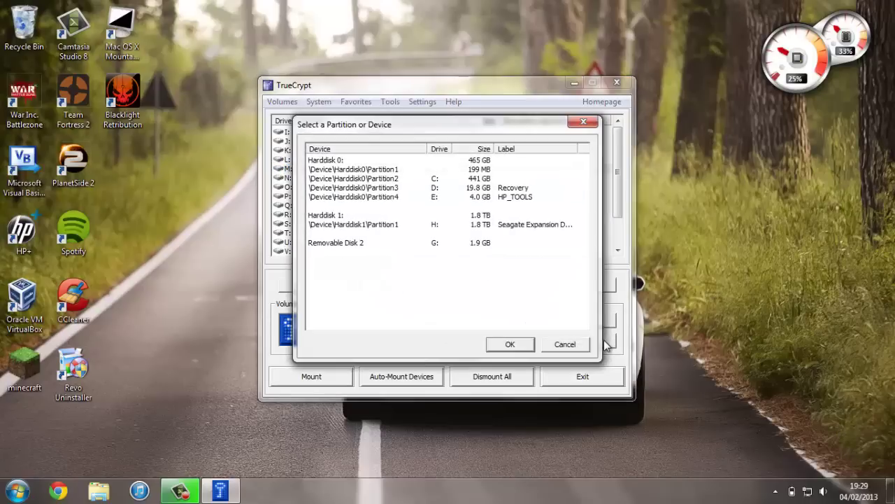
left_click(355, 243)
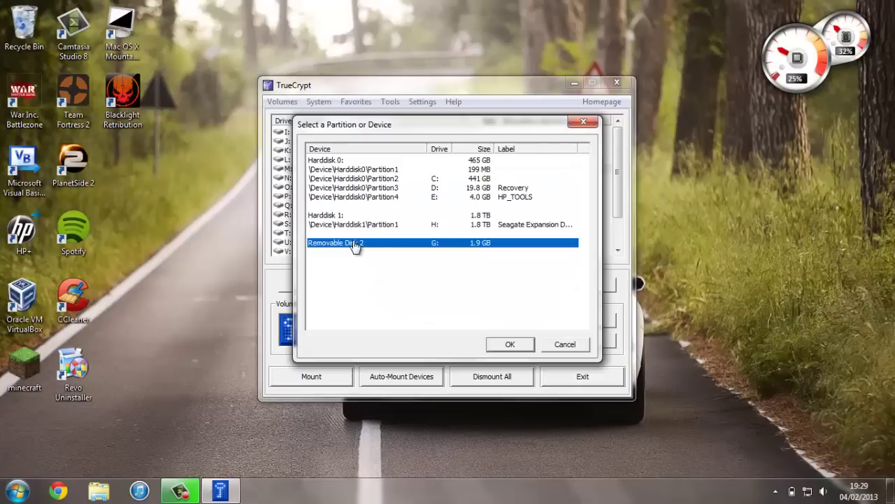
left_click(510, 345)
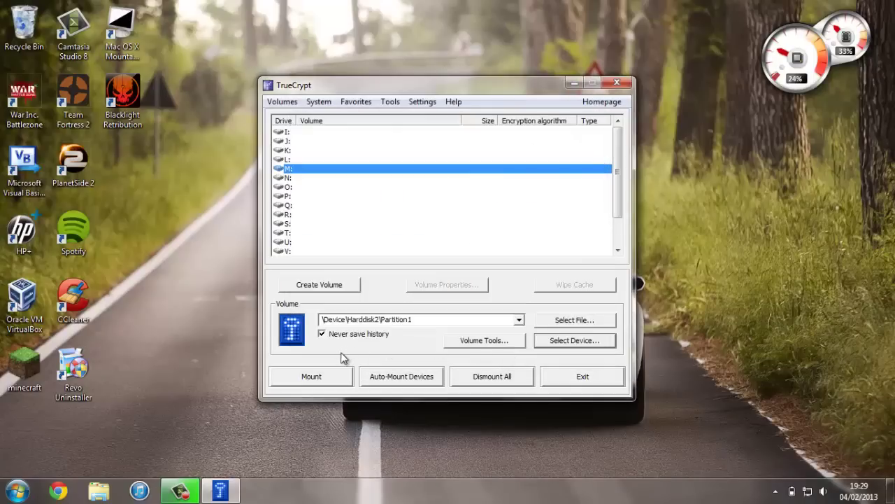
- Mount the encrypted USB partition as M: with its password, then view it in Computer
left_click(312, 376)
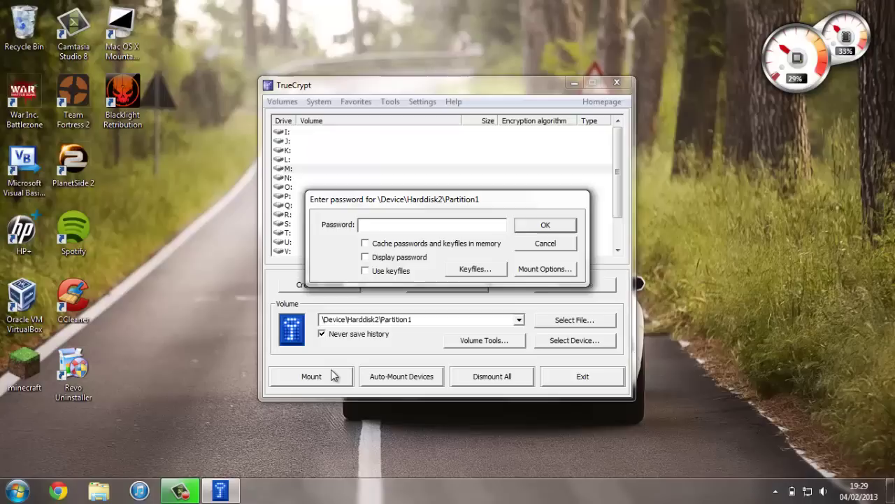
type("******")
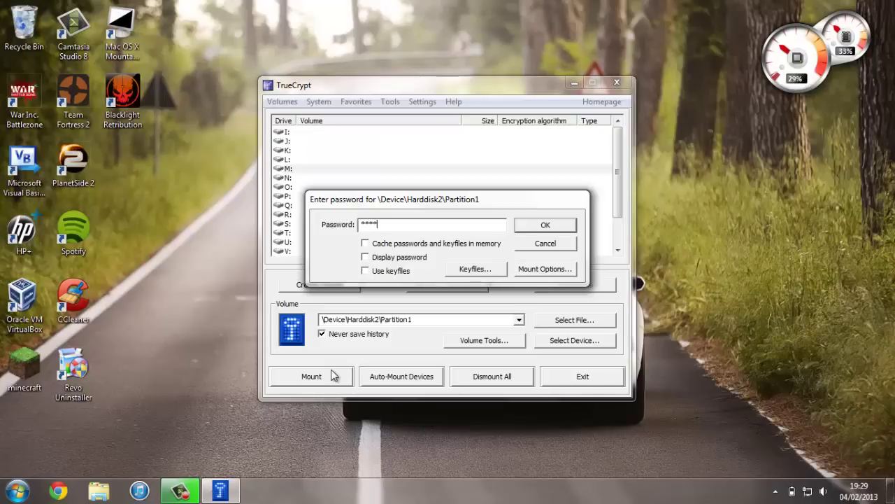
key("Return")
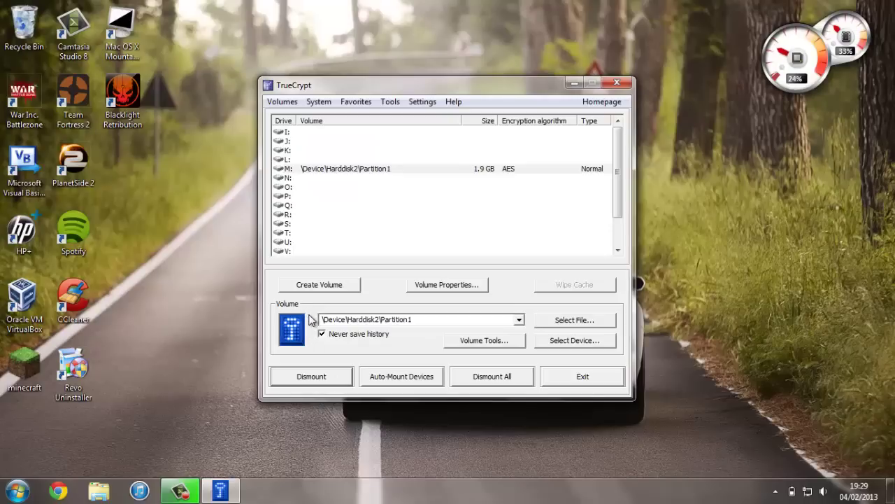
key("super")
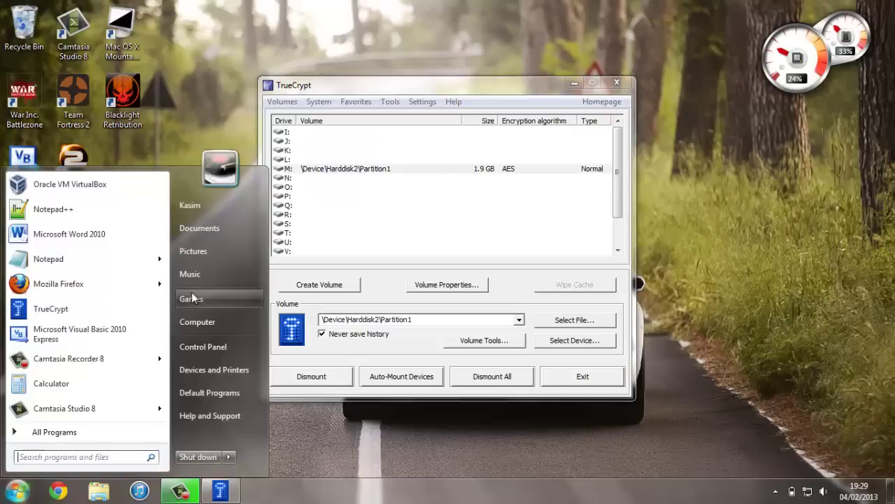
left_click(186, 320)
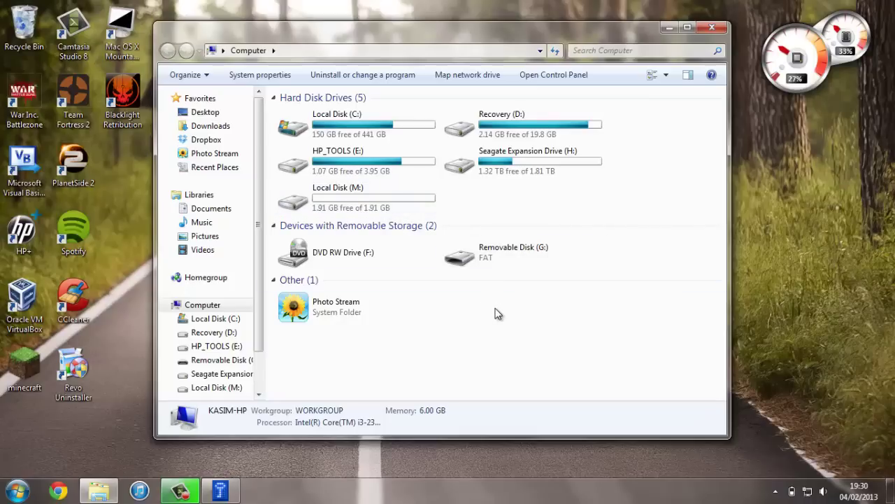
- Create a new text document named 'text' on Local Disk (M:)
double_click(365, 194)
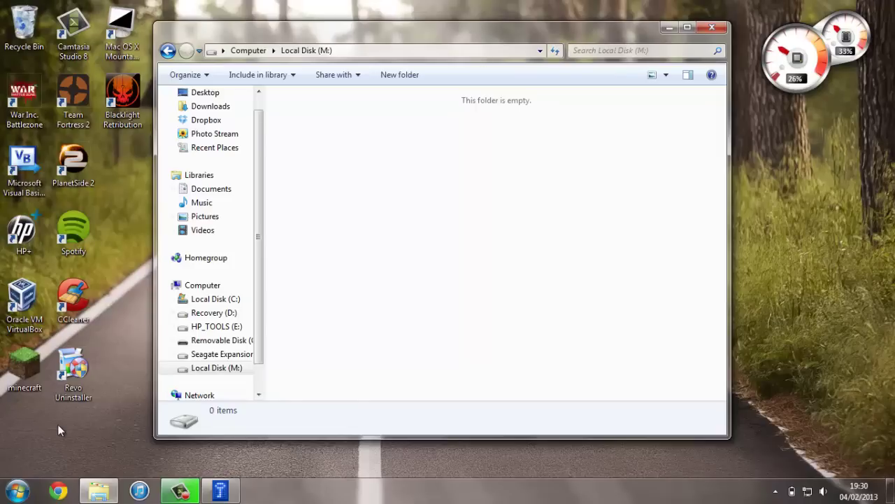
right_click(370, 121)
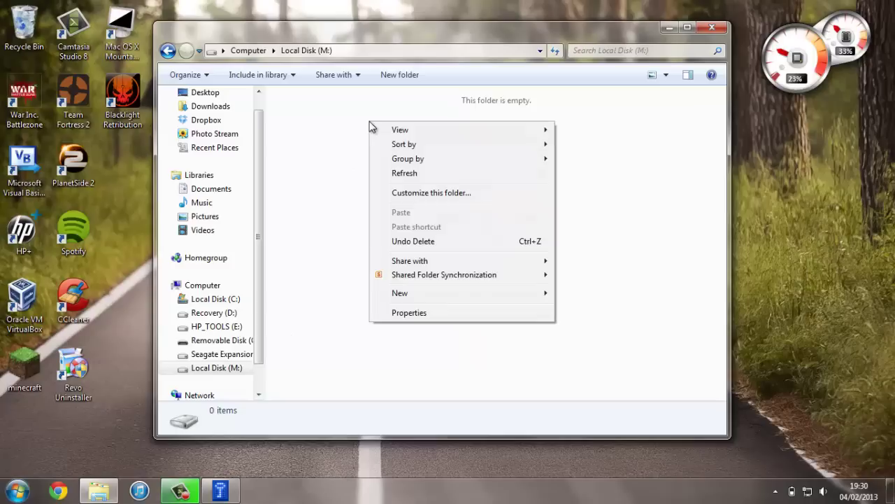
mouse_move(442, 296)
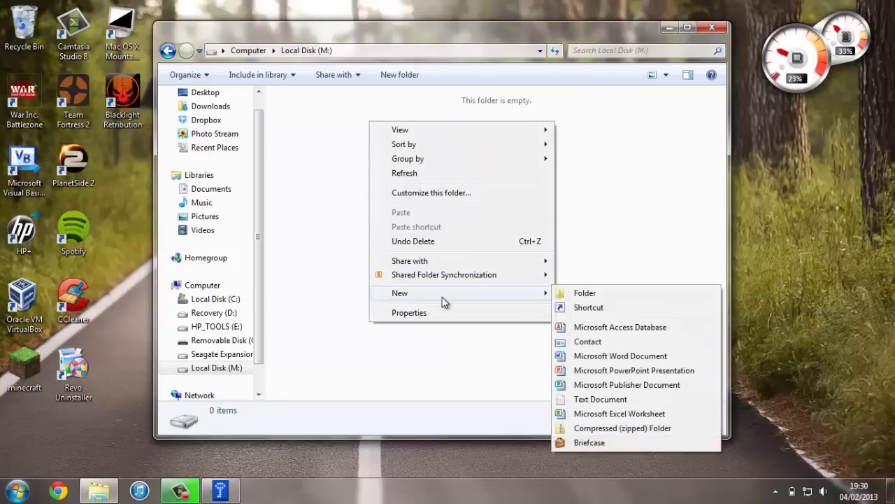
left_click(602, 399)
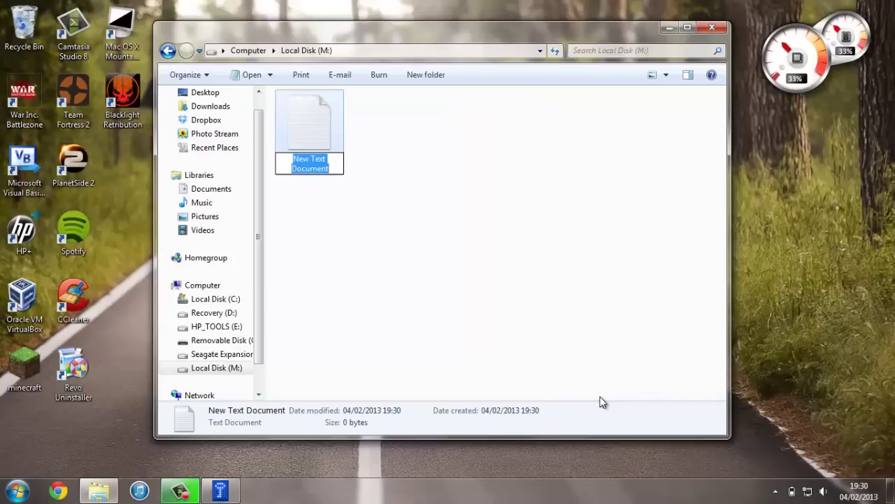
type("text")
key("Return")
key("Return")
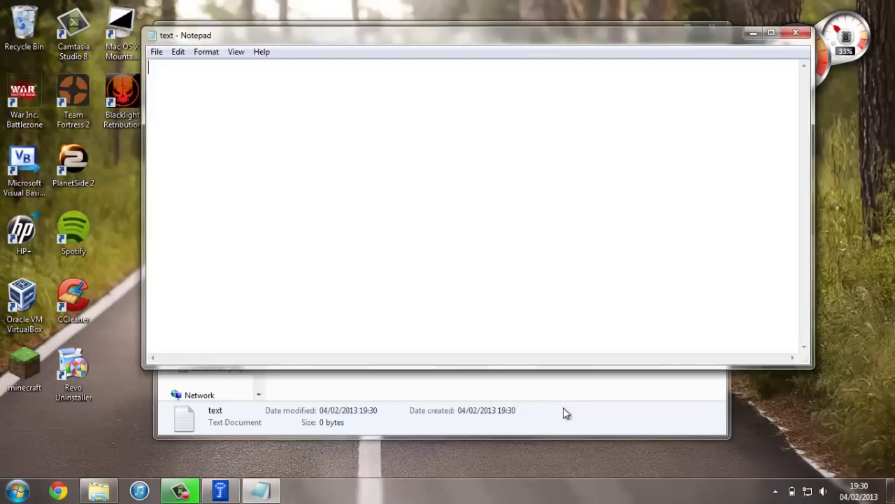
- Type 'dkndkkkkfwkfwk' into the file, save and close it
type("dkndkkkkfwkfwk")
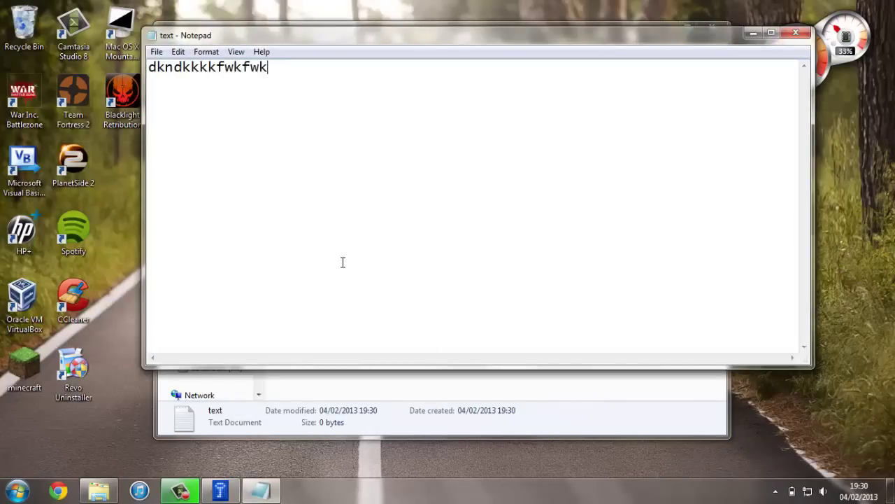
key("ctrl+s")
left_click(796, 32)
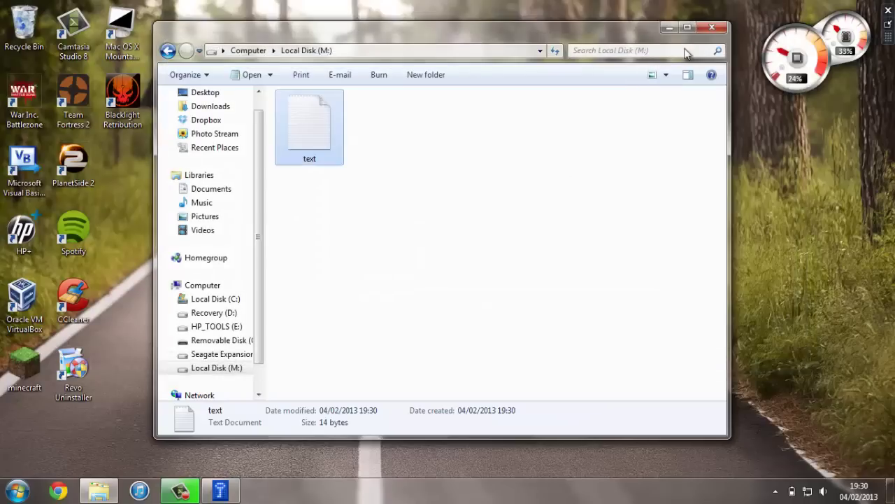
left_click(274, 88)
- Close the drive M: browser window and dismount the encrypted volume on M:
left_click(168, 51)
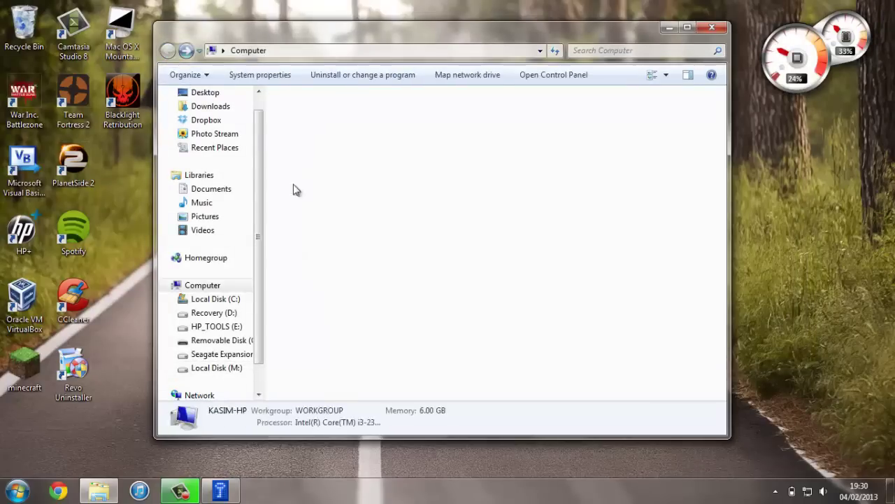
left_click(572, 309)
left_click(712, 27)
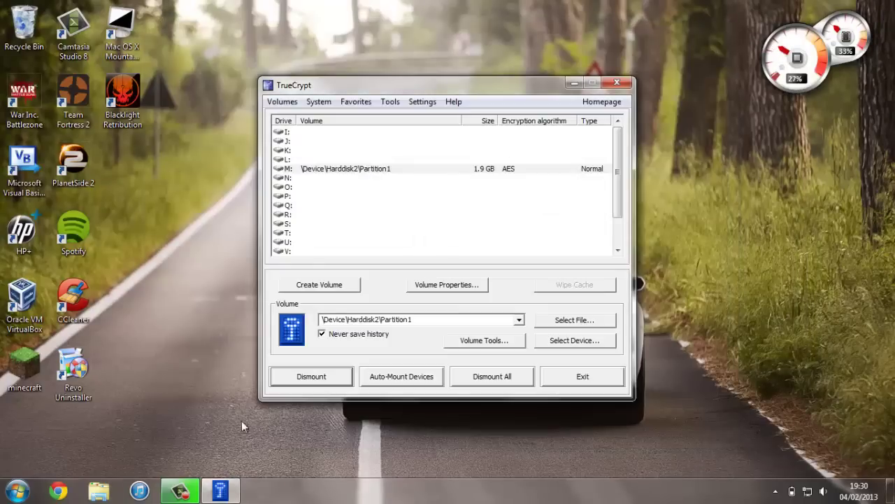
left_click(303, 378)
- Try opening Removable Disk (G:) from Computer, declining the format prompt and dismissing the not-accessible error
left_click(14, 493)
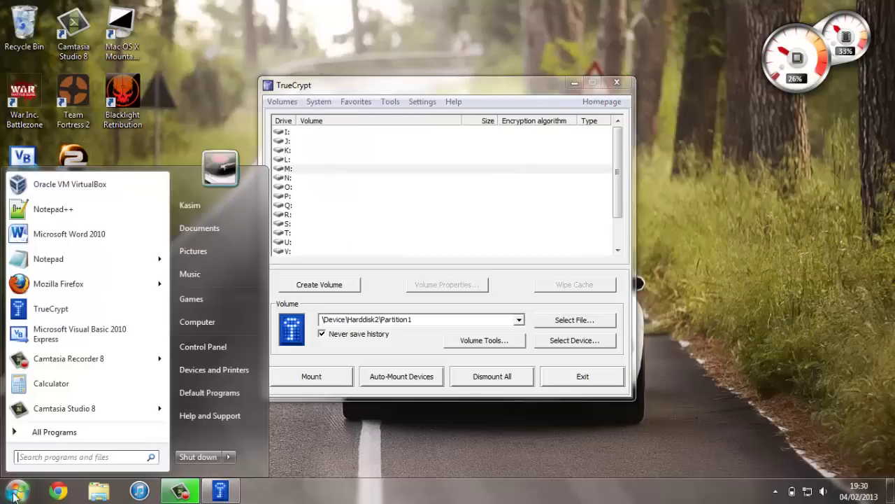
left_click(220, 317)
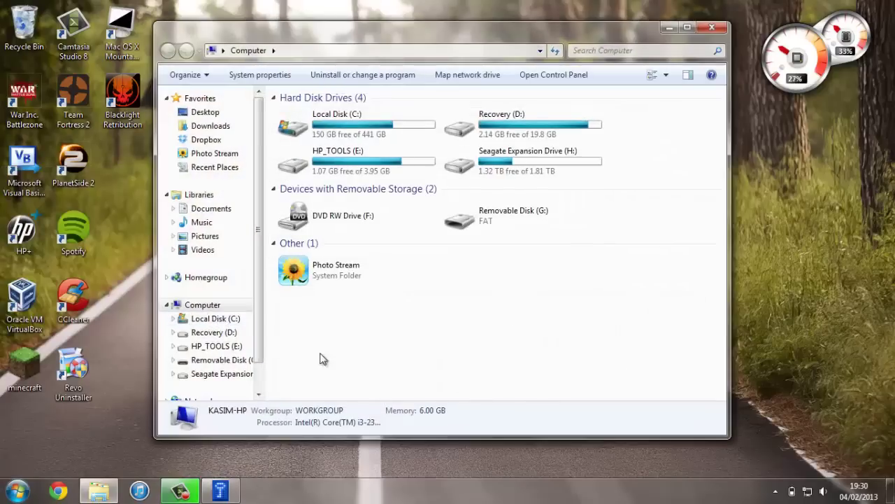
double_click(495, 224)
left_click(525, 258)
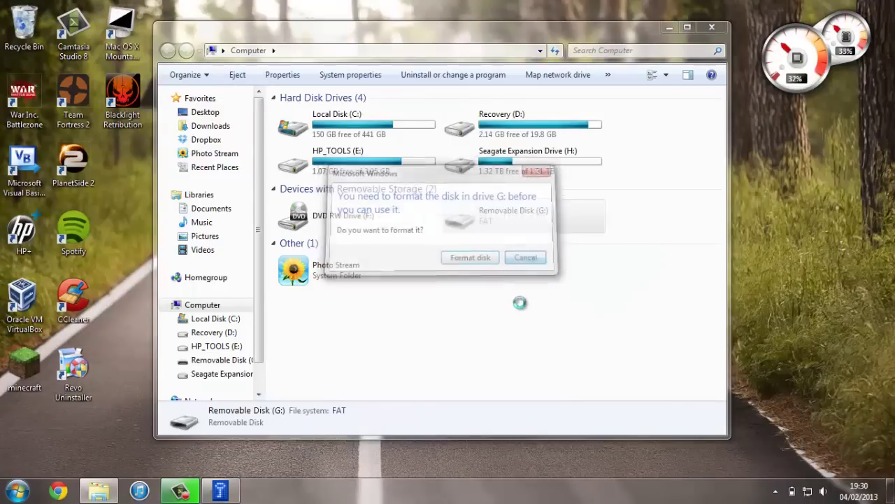
left_click(606, 267)
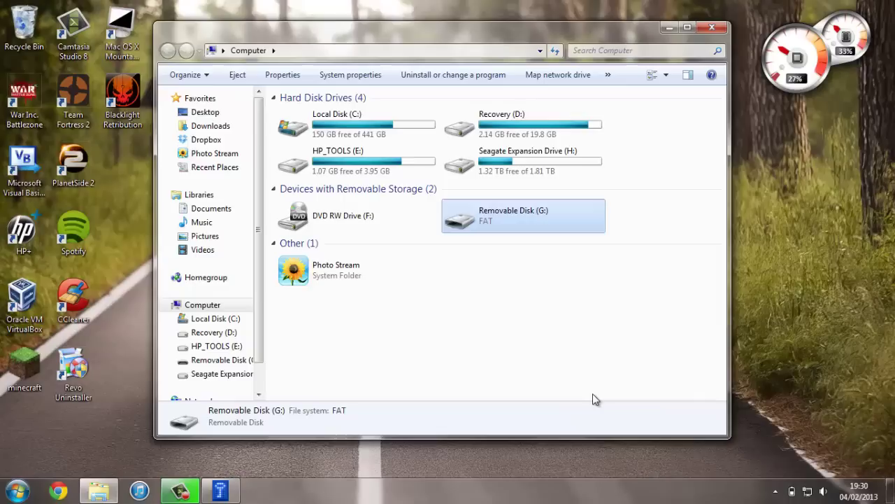
left_click(592, 393)
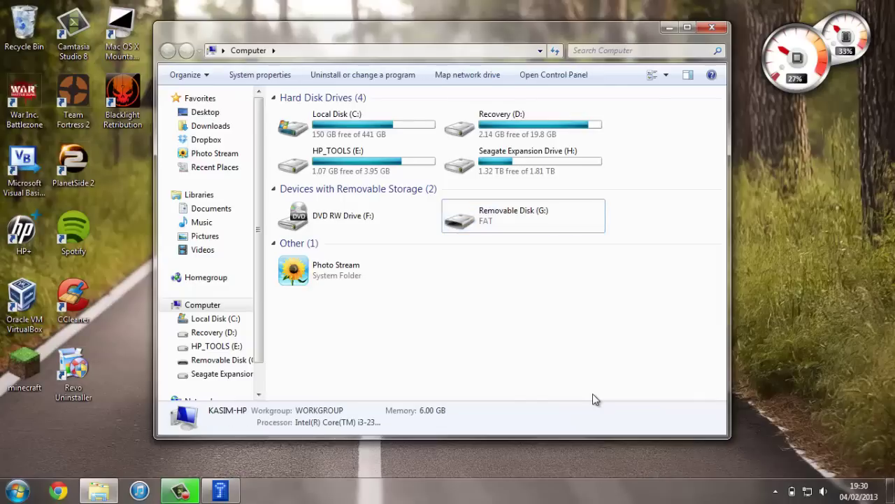
- Select drive letter M: and the 1.9 GB removable disk as the TrueCrypt volume
left_click(710, 32)
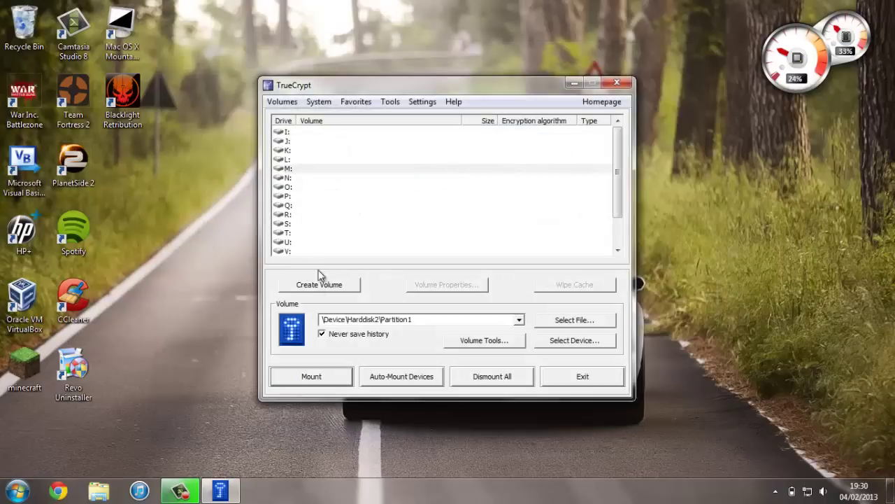
left_click(327, 170)
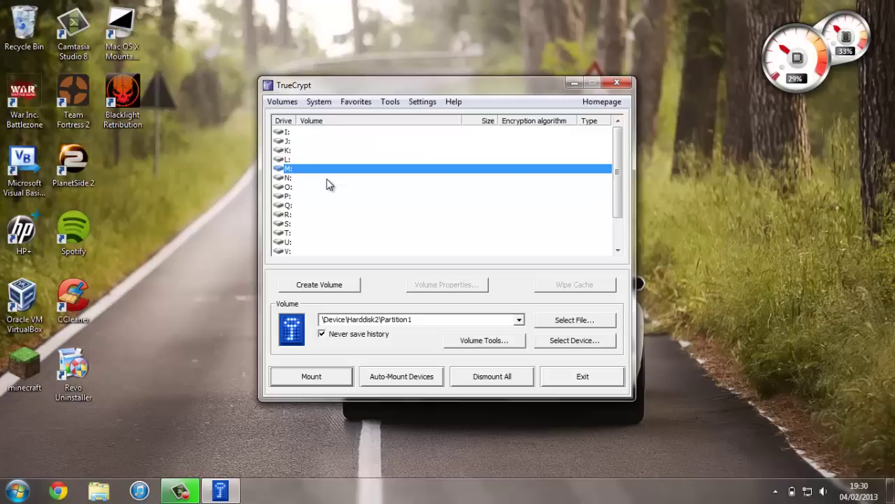
left_click(560, 341)
left_click(399, 243)
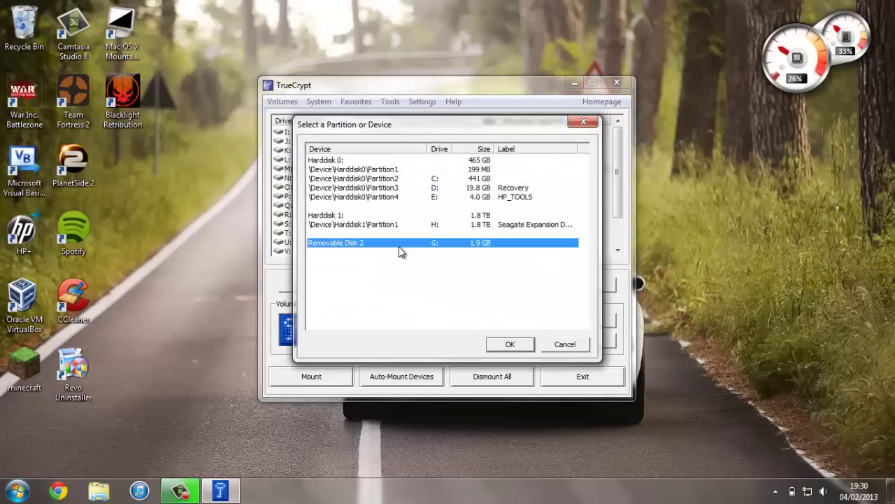
left_click(510, 345)
- Mount the encrypted partition with its password and open Computer to check Local Disk (M:)
left_click(305, 381)
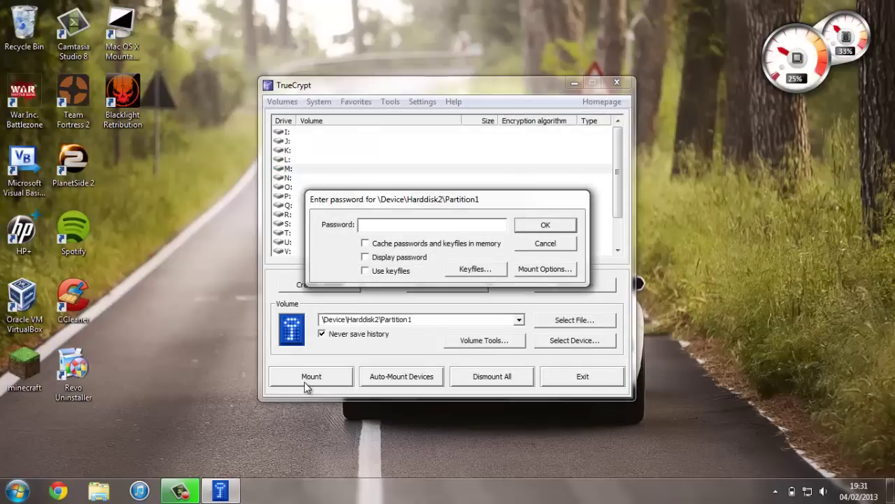
type("******")
key("Return")
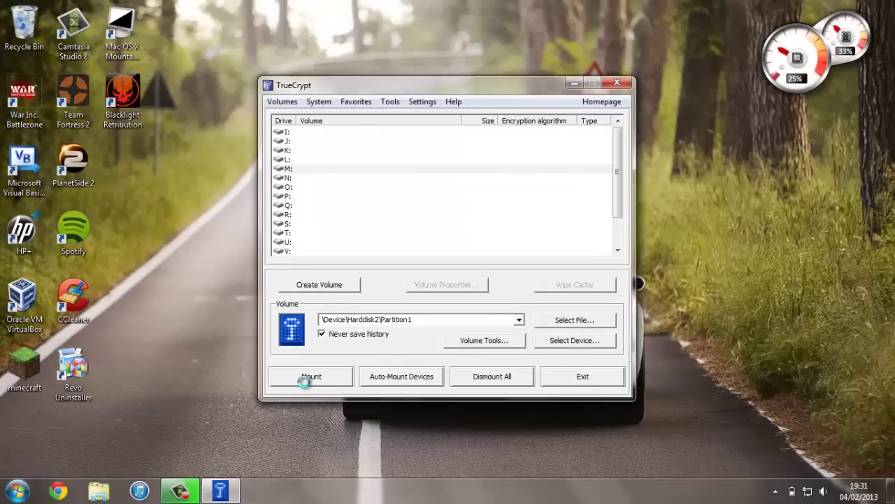
left_click(17, 490)
left_click(200, 335)
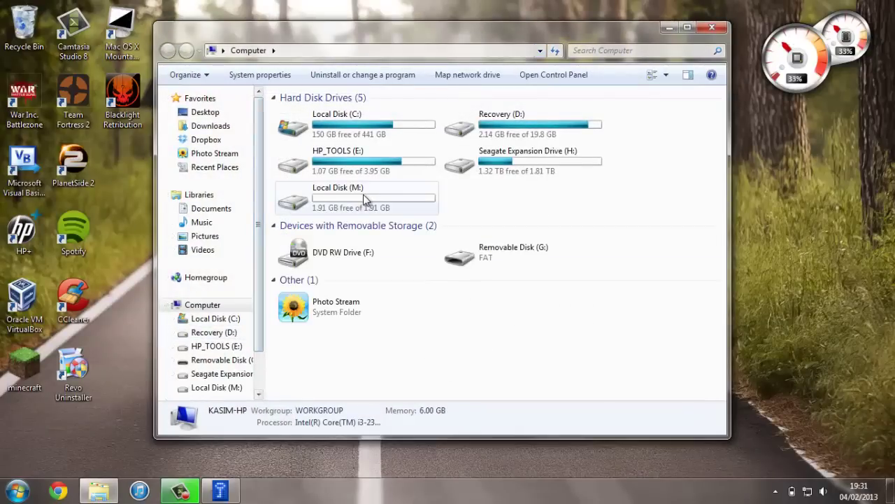
- Open drive M:, view the 14-byte 'text' file in Notepad, then close it and minimize Explorer
double_click(363, 200)
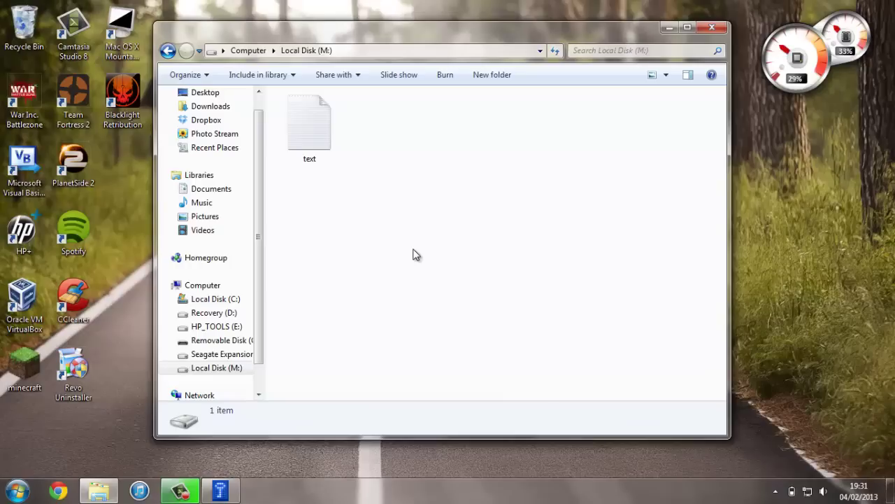
left_click(320, 151)
double_click(320, 151)
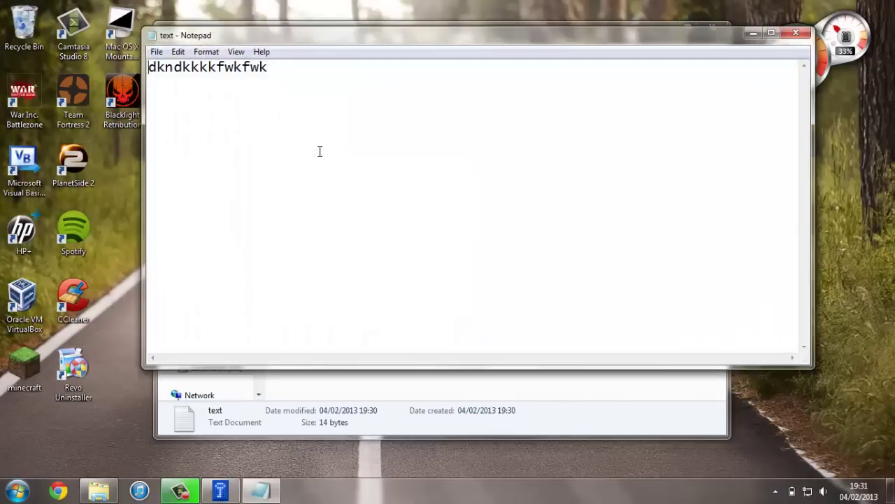
left_click(795, 33)
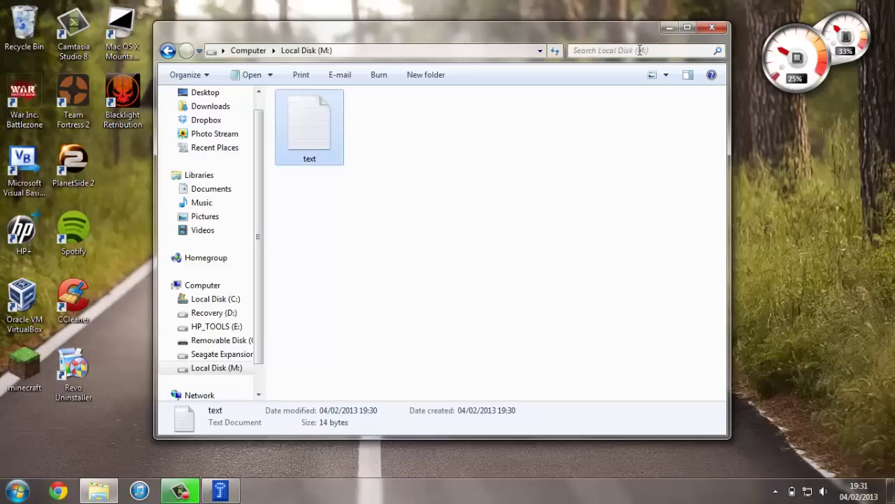
left_click(528, 146)
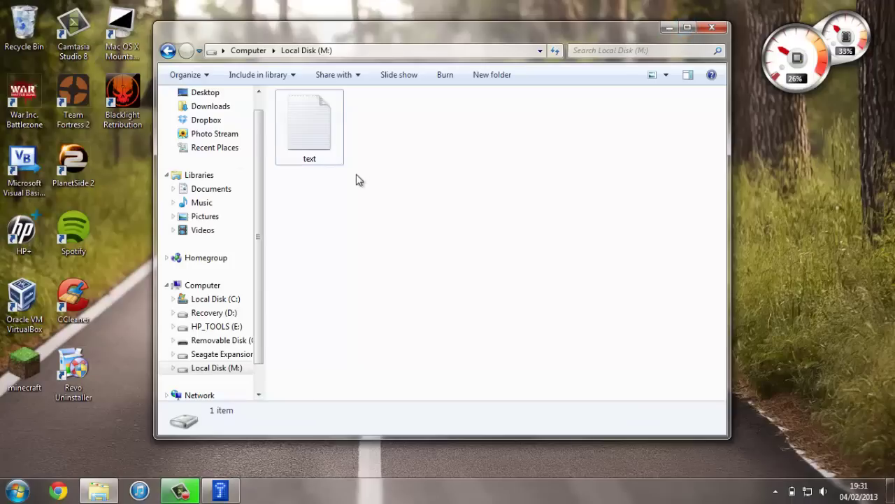
left_click(669, 28)
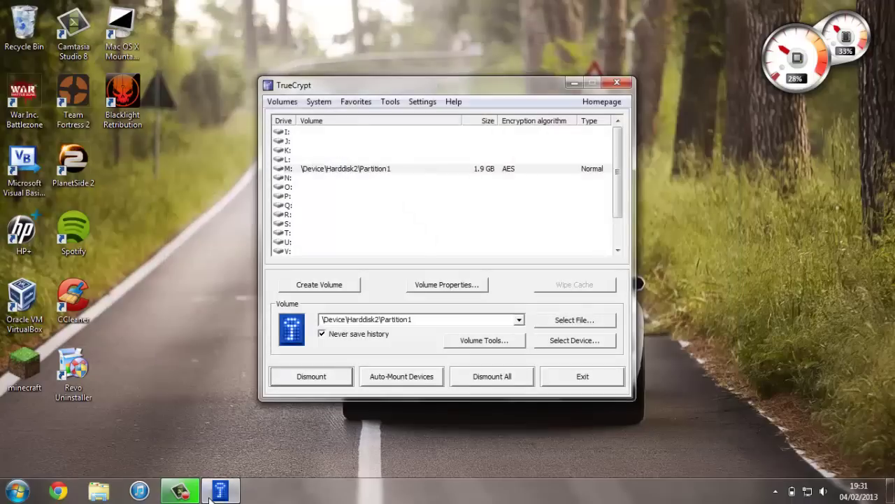
- Dismount M:, exit TrueCrypt from both its window and tray icon, and reopen Computer
left_click(336, 376)
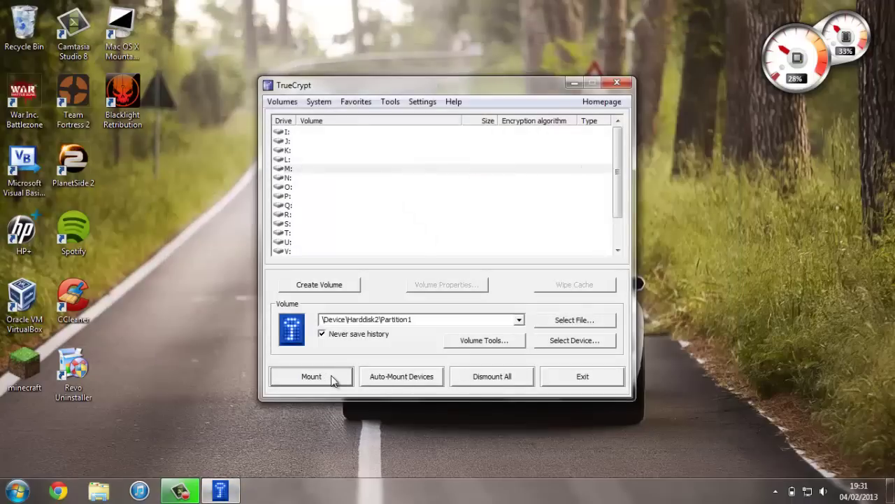
left_click(590, 378)
left_click(776, 491)
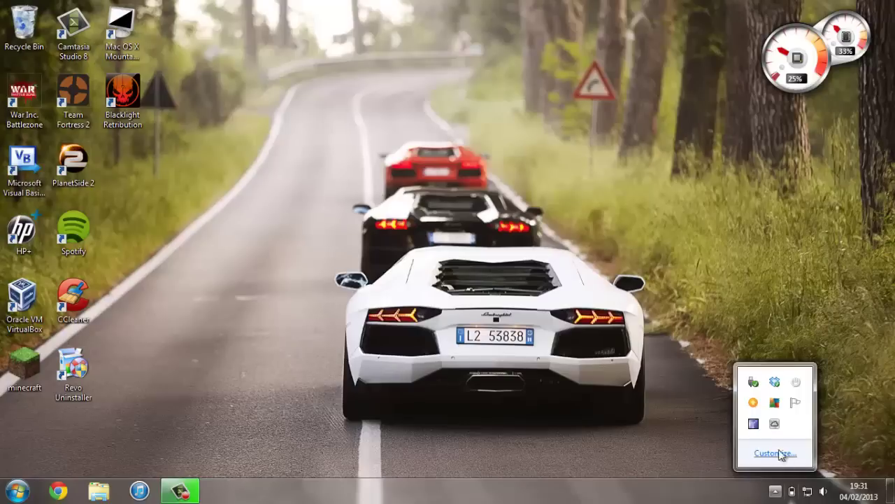
right_click(753, 424)
left_click(769, 414)
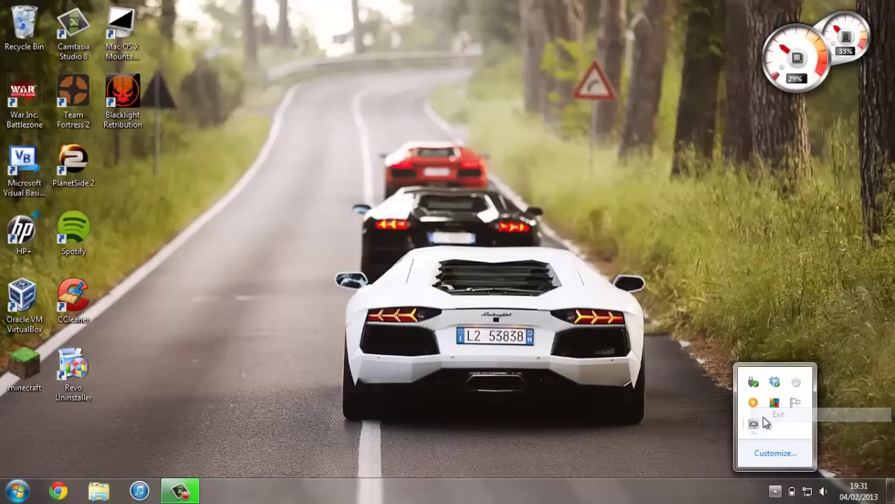
key("super")
left_click(232, 325)
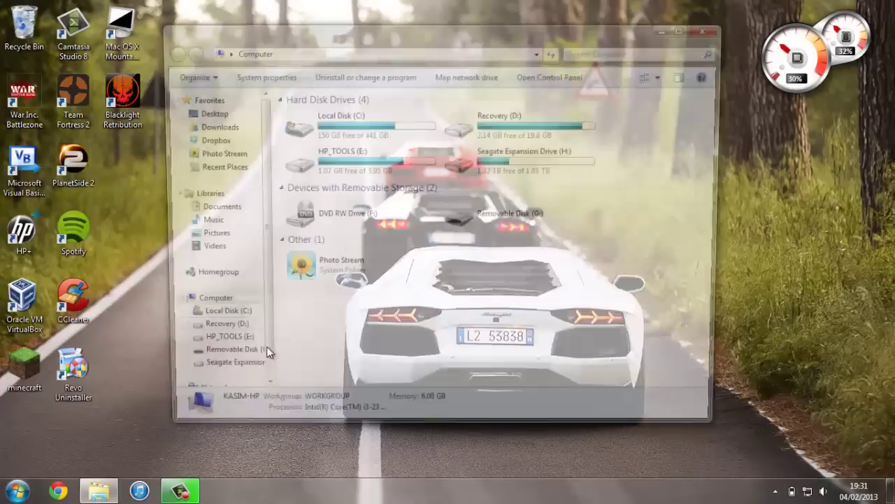
- Quick-format Removable Disk (G:) as FAT, confirming the data-erase warning and completion message
right_click(501, 224)
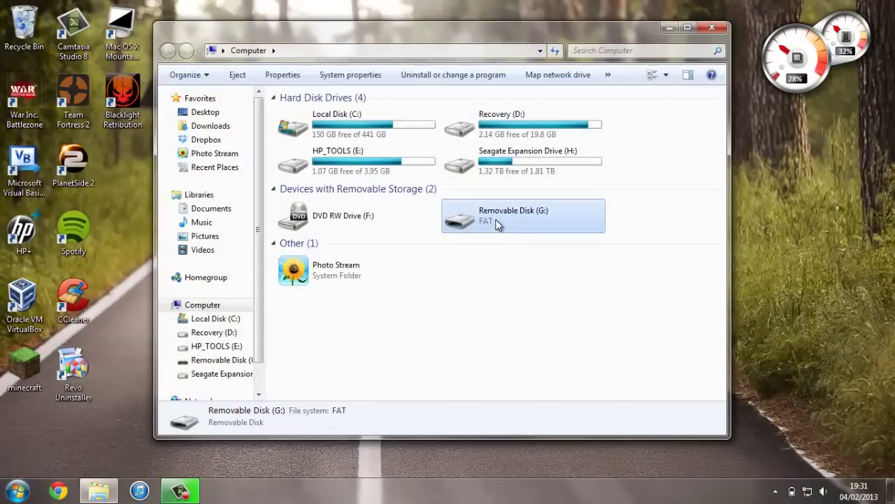
right_click(496, 223)
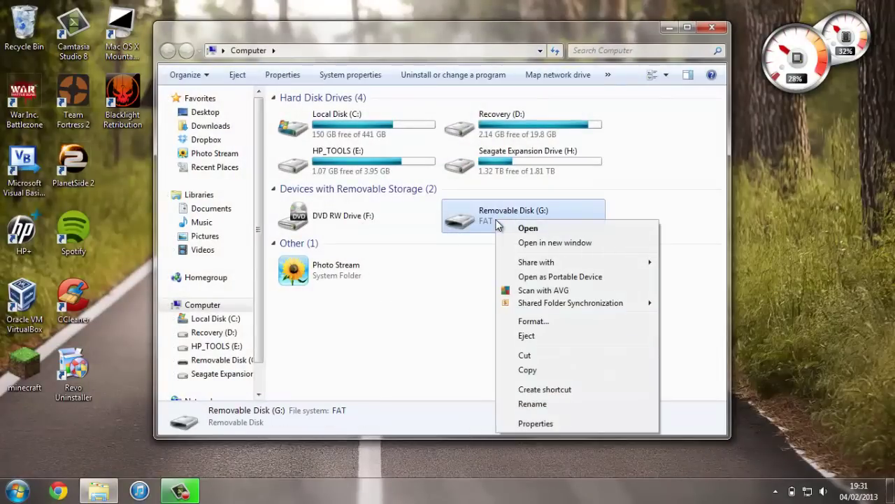
left_click(543, 323)
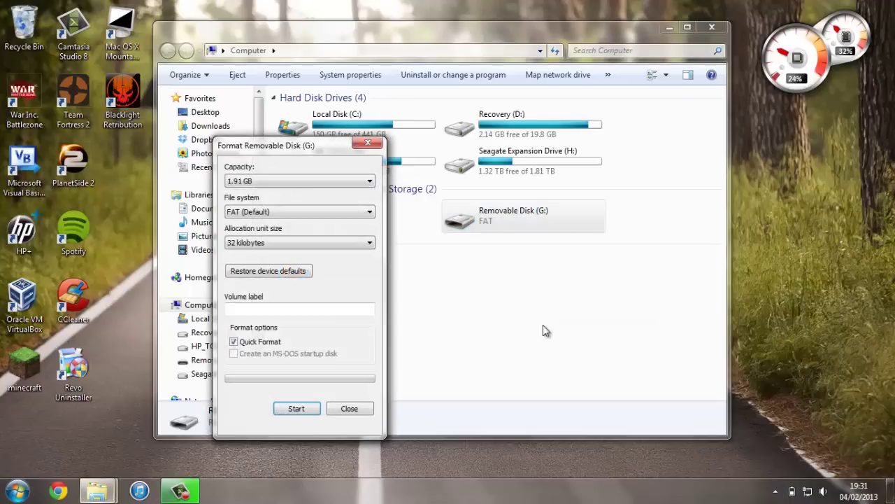
left_click(294, 409)
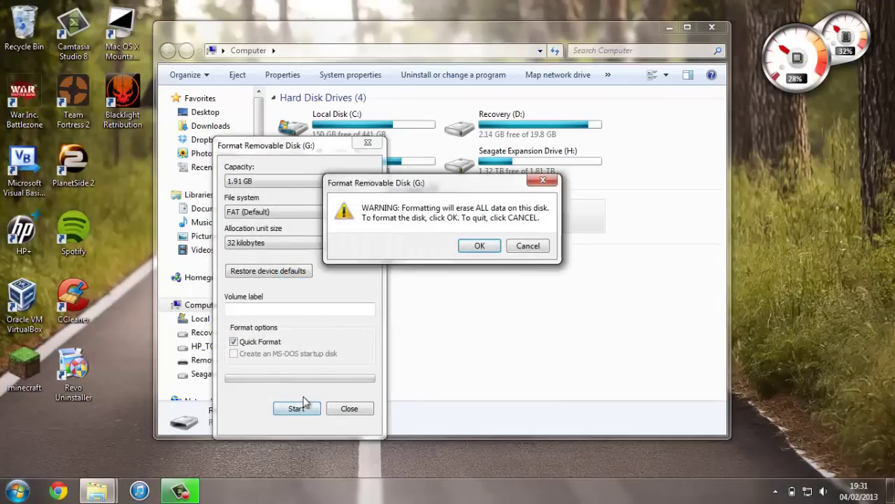
left_click(480, 246)
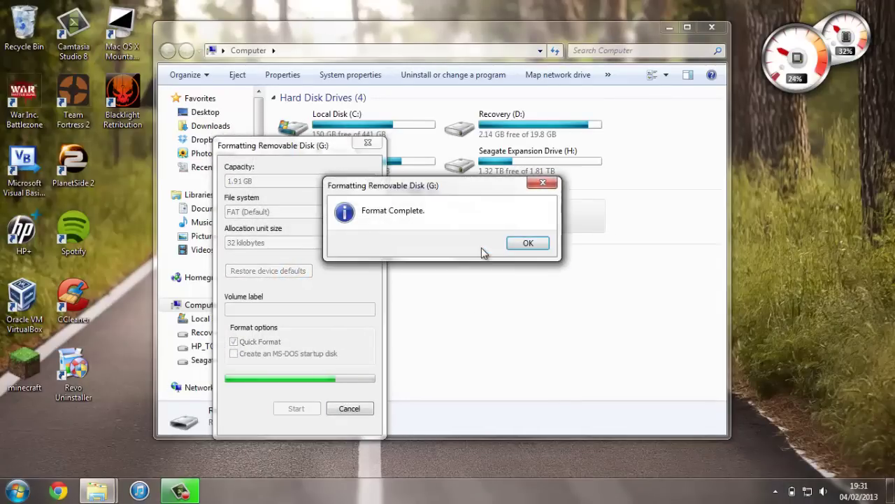
left_click(513, 246)
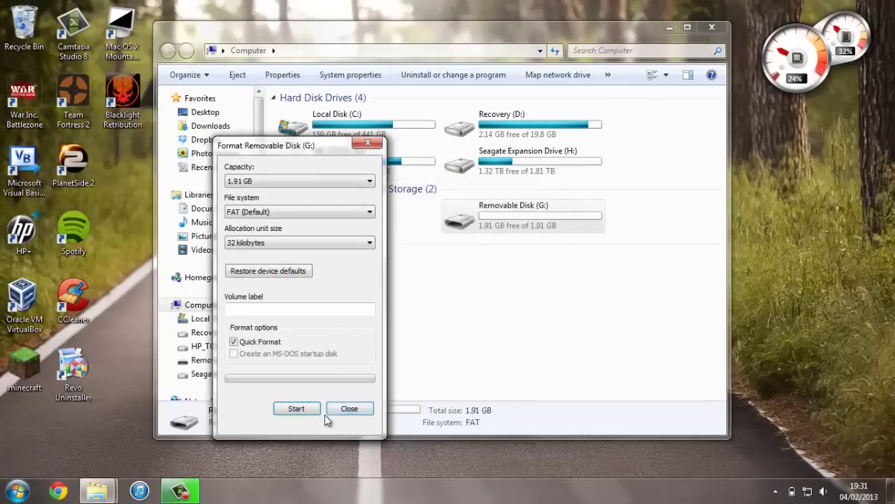
left_click(343, 409)
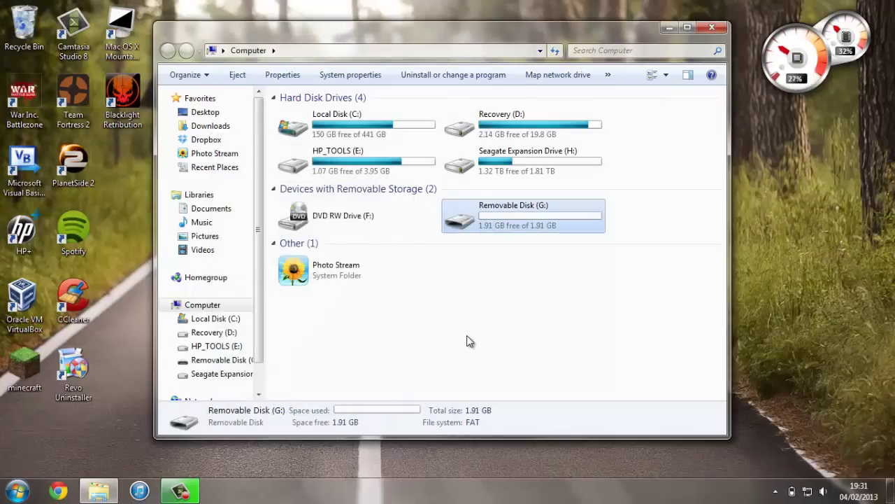